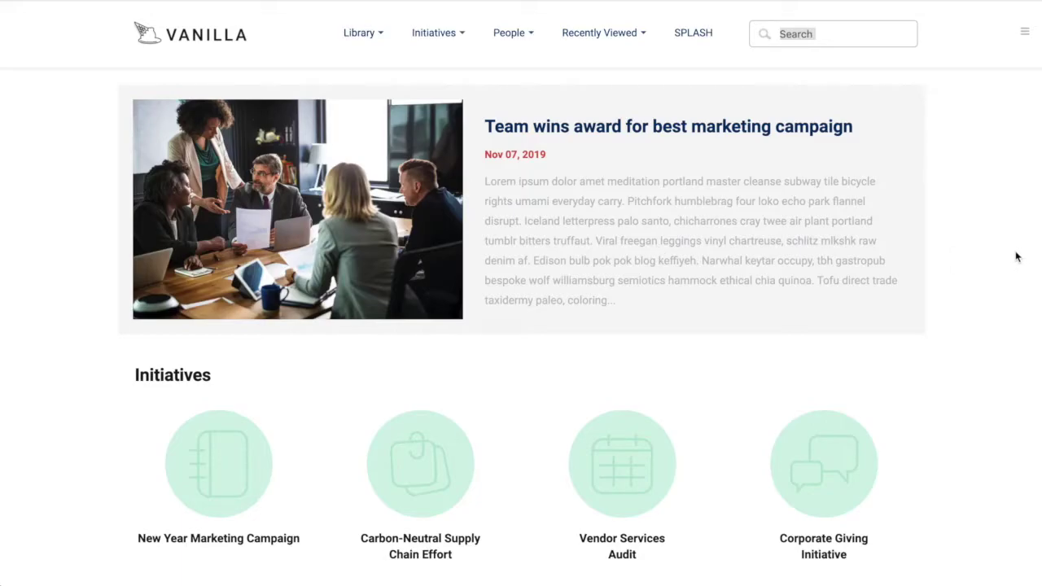
Open the world map block on the Vanilla home page for editing.
scroll(1015, 257, "down", 7)
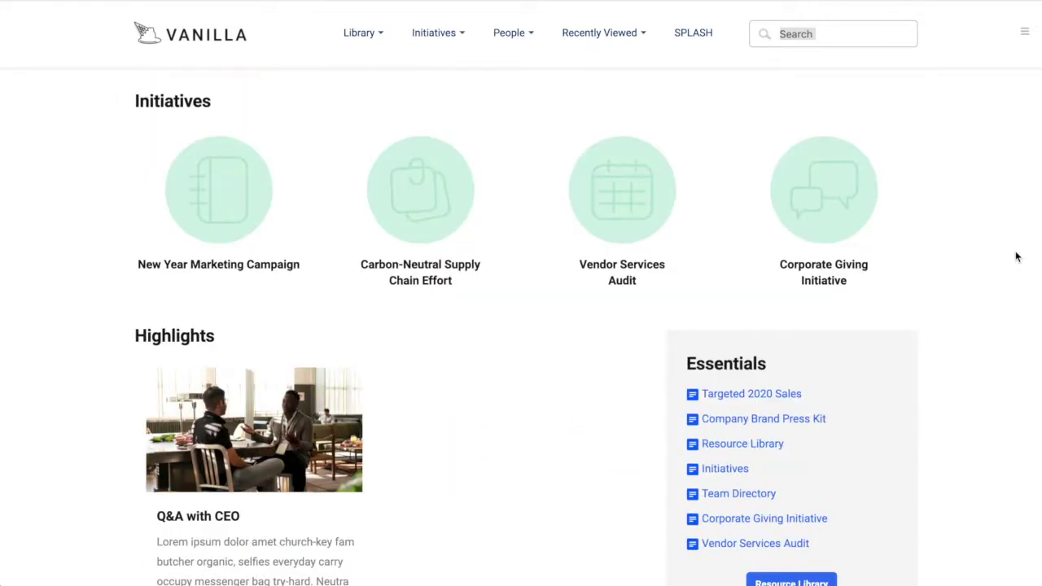
scroll(1015, 261, "down", 2)
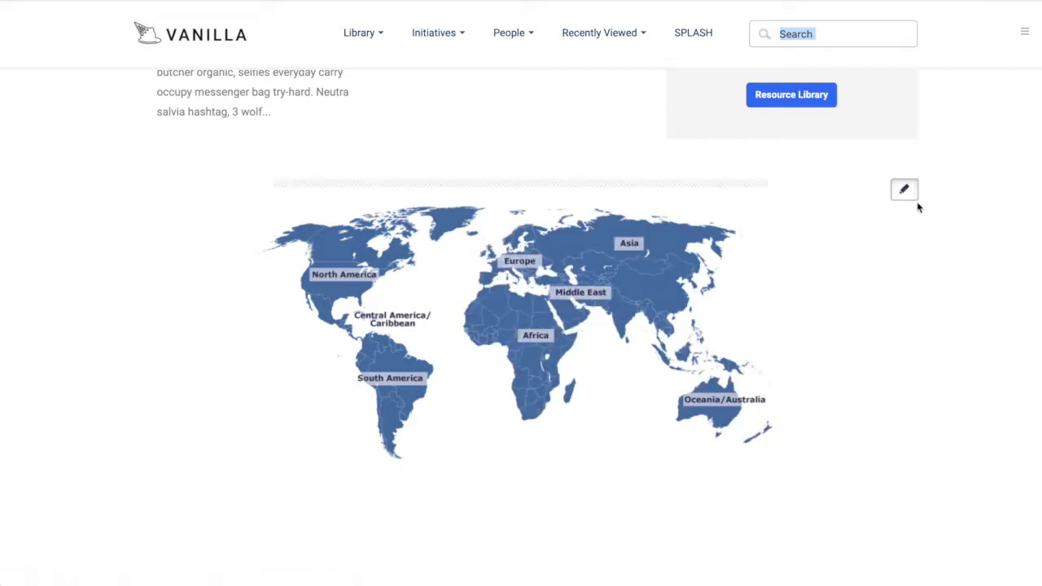
left_click(904, 189)
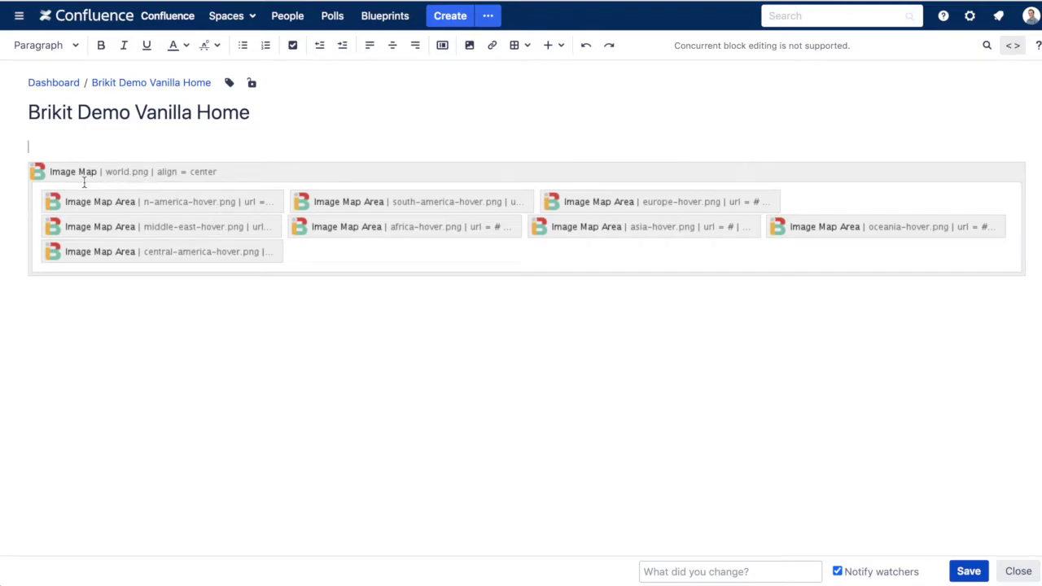
Examine the Image Map Area macros for North America, the Middle East and Central America nested inside the Image Map macro.
left_click(106, 201)
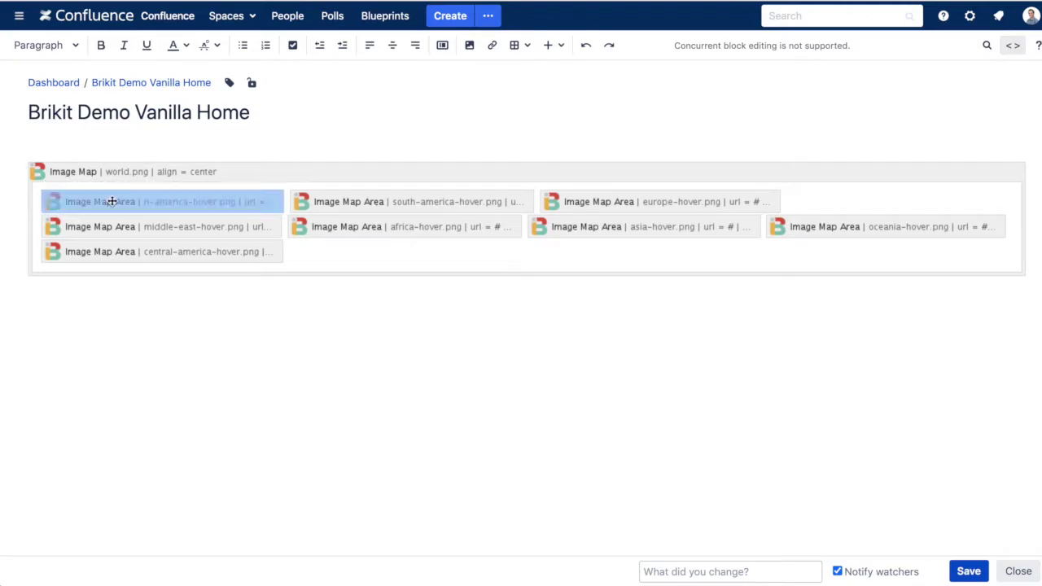
left_click(184, 226)
left_click(188, 250)
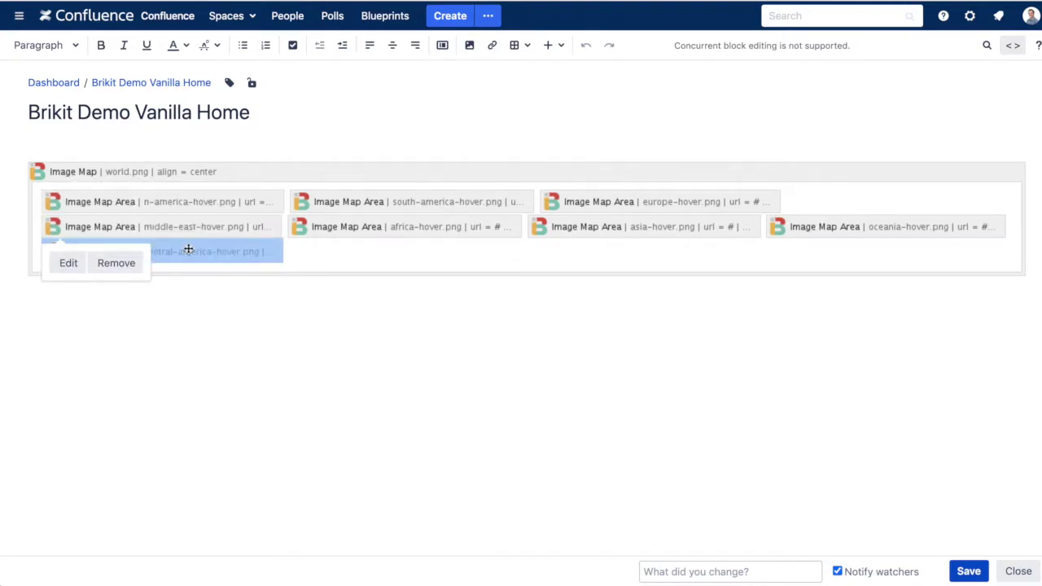
left_click(351, 317)
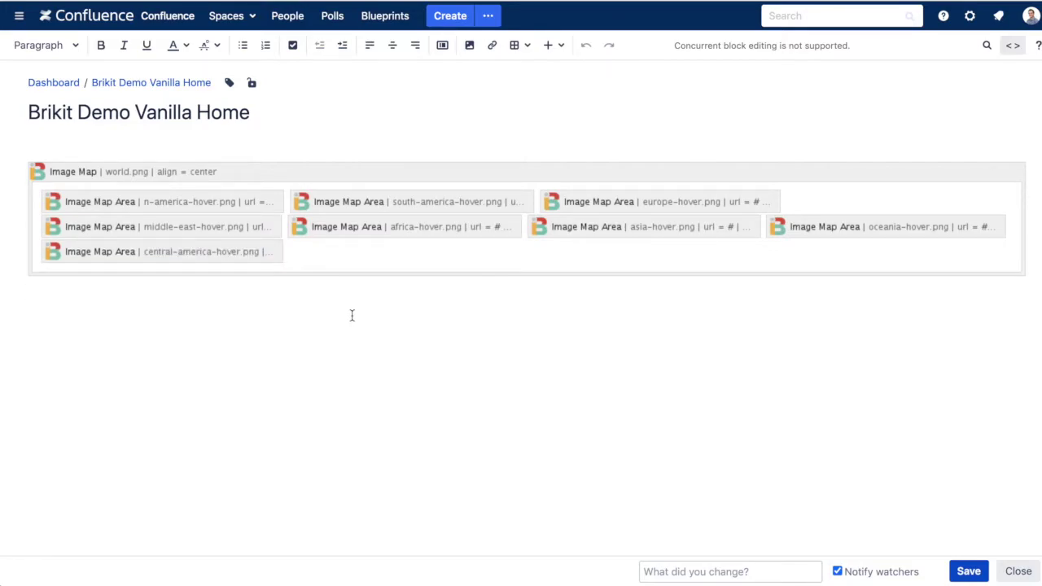
Review the Image Map macro's image filename, height, width and alignment options, and leave its settings without saving.
left_click(226, 172)
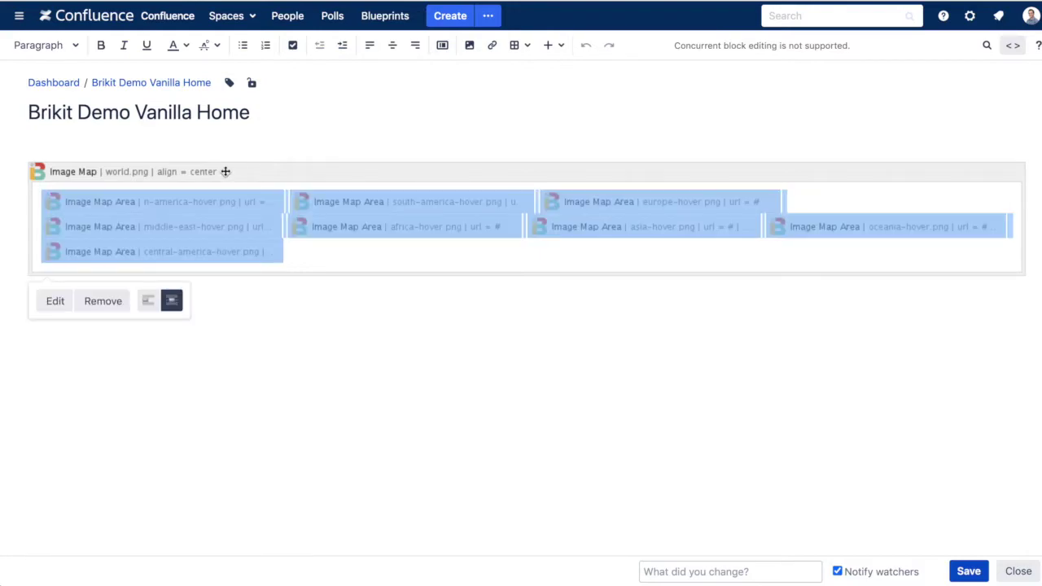
left_click(57, 303)
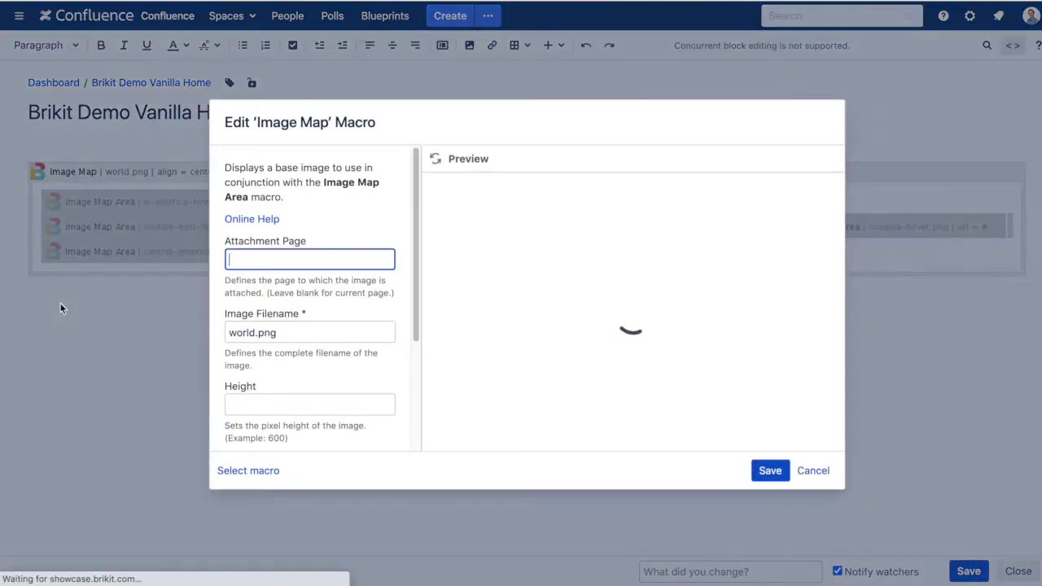
left_click(337, 334)
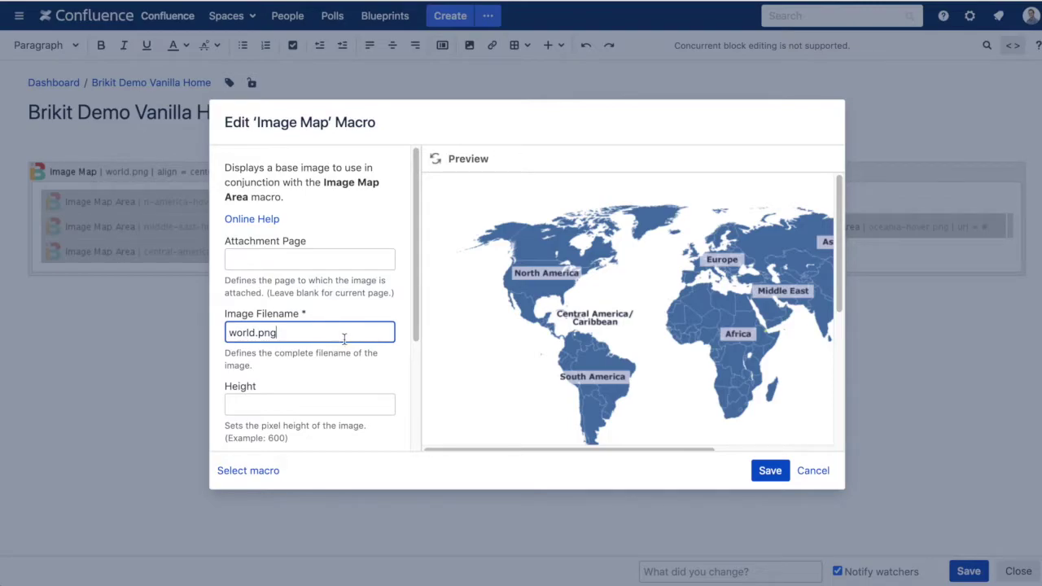
left_click_drag(555, 446, 612, 446)
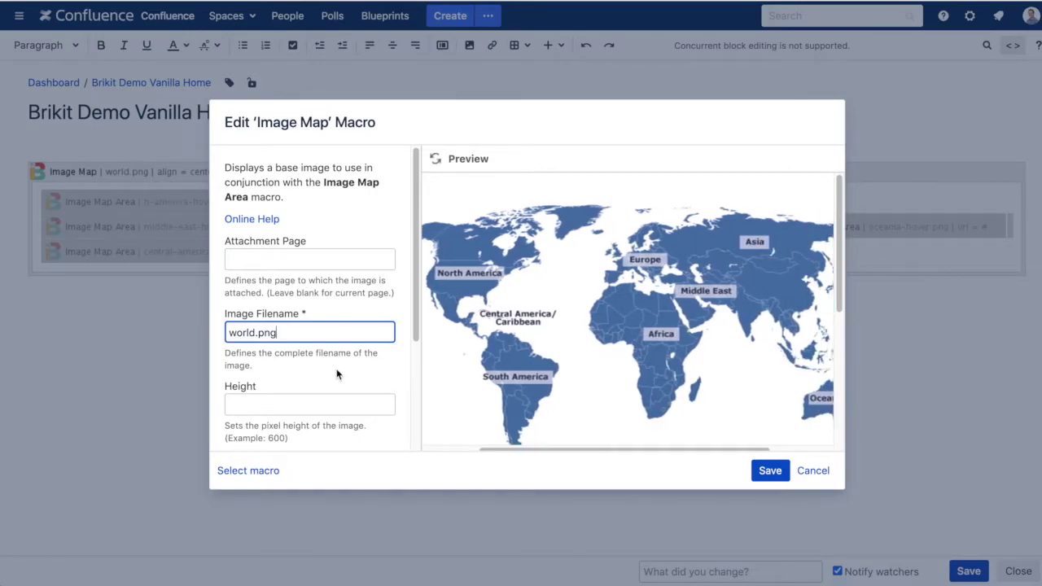
scroll(337, 373, "down", 2)
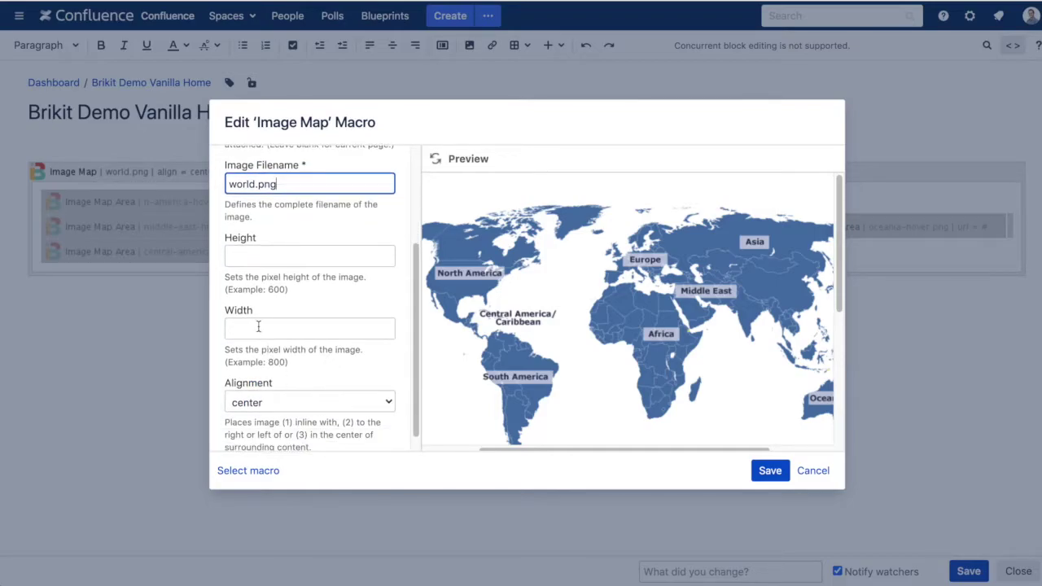
left_click(258, 326)
left_click(259, 254)
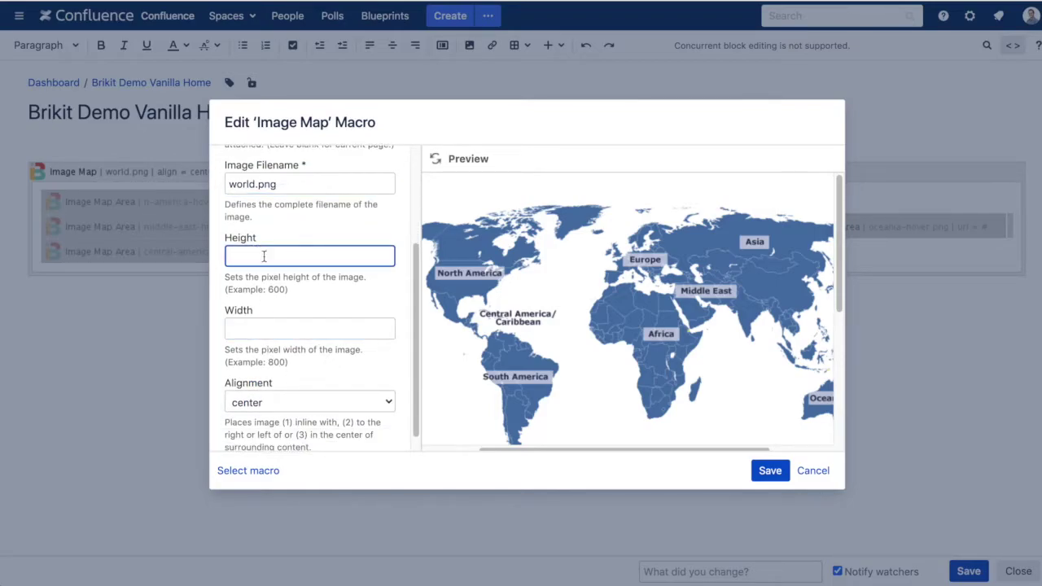
left_click(293, 403)
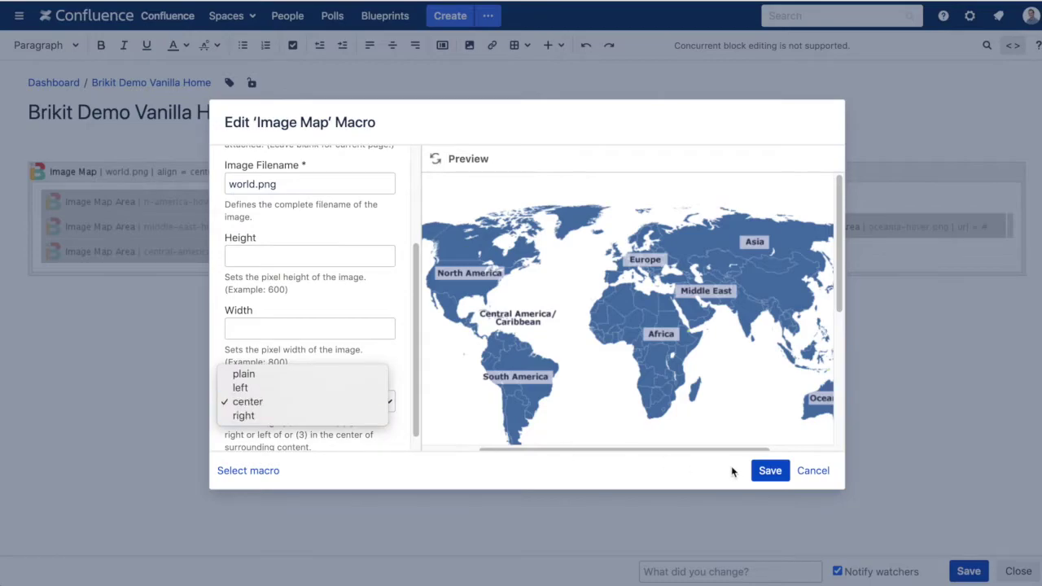
left_click(810, 470)
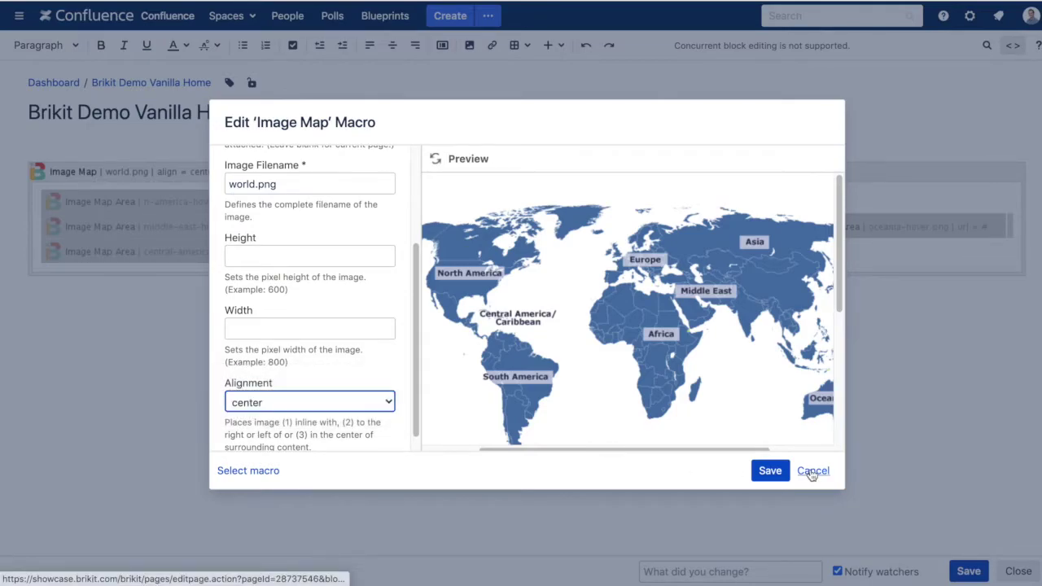
left_click(811, 472)
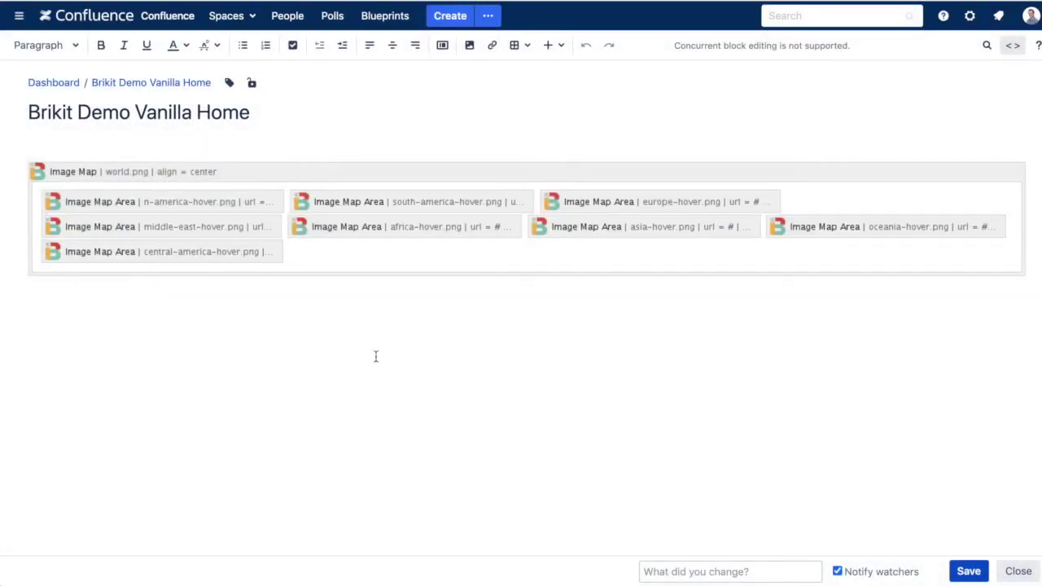
Go through the individual region areas of the map, including the North America and South America hover images.
left_click(270, 204)
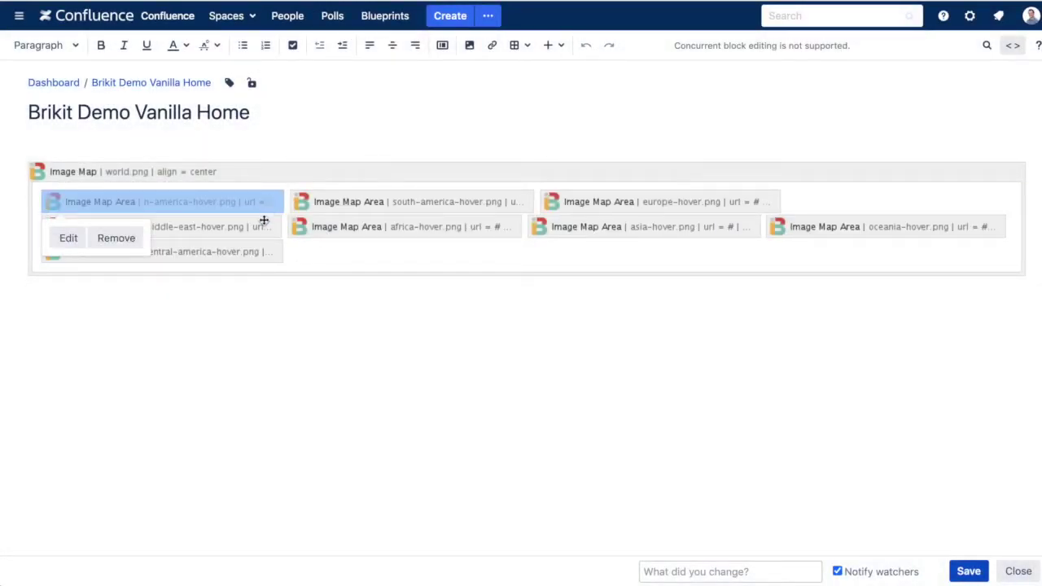
left_click(264, 223)
left_click(256, 253)
left_click(360, 205)
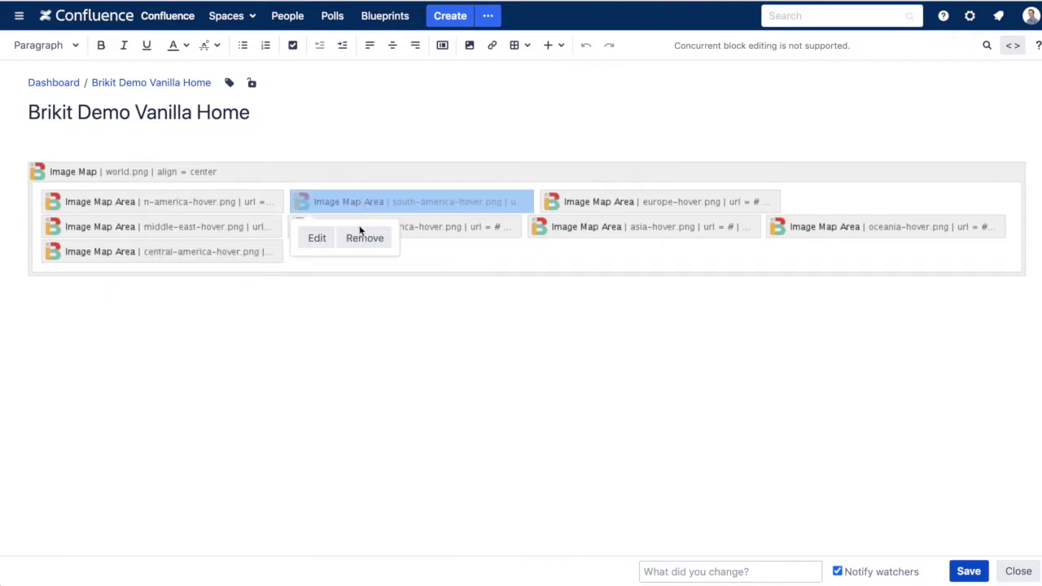
left_click(419, 235)
Review the image filename, hotspot shape and hotspot coordinates of the n-america-hover.png Image Map Area macro.
left_click(264, 205)
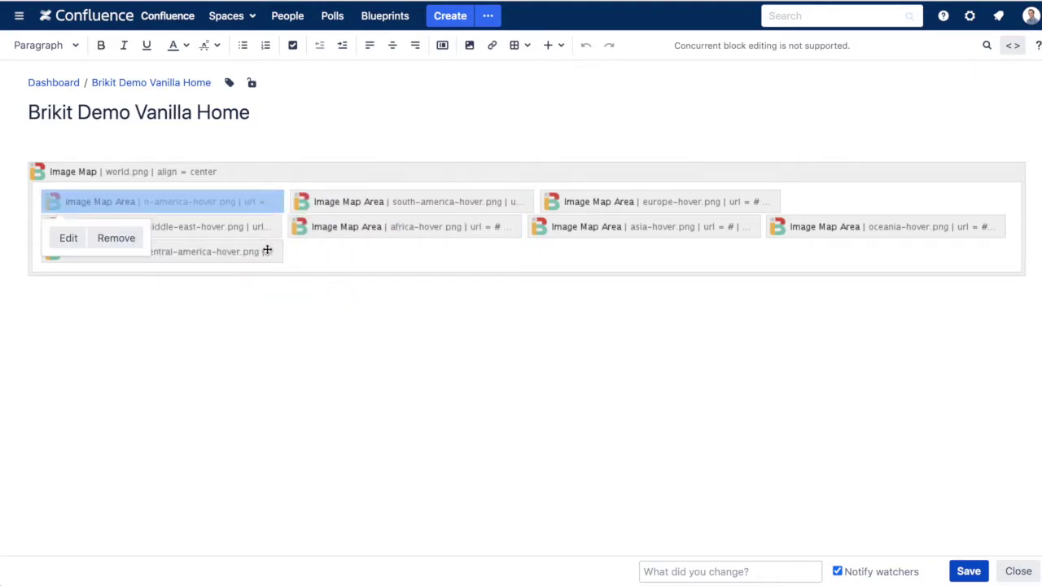
left_click(73, 238)
scroll(280, 324, "down", 1)
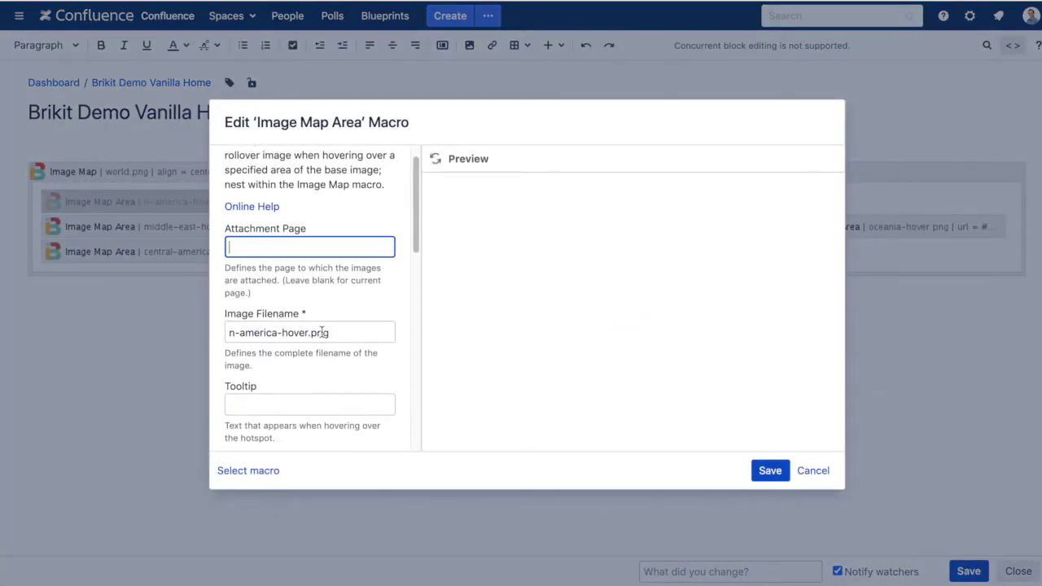
left_click(342, 333)
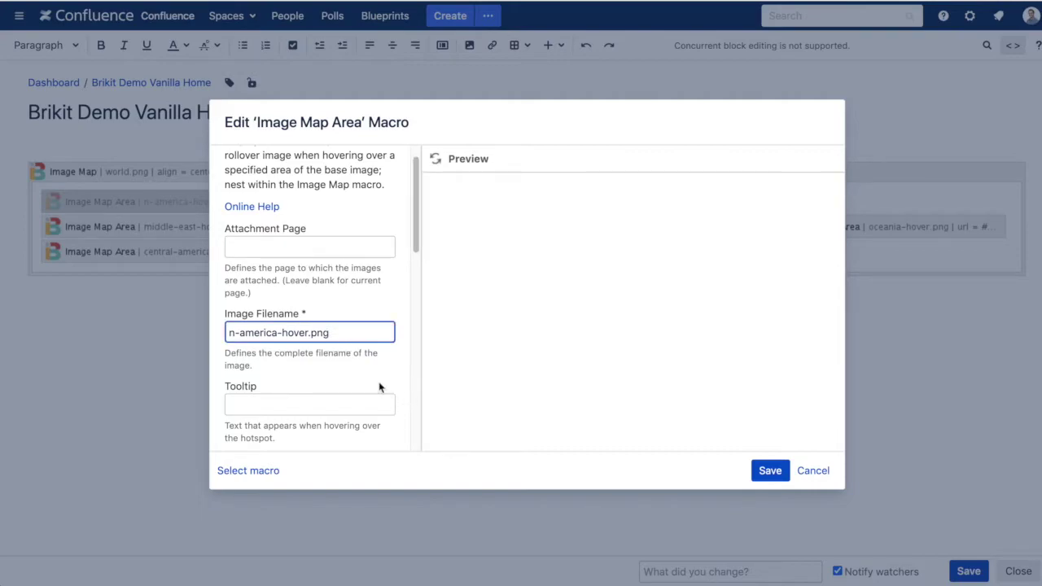
scroll(361, 383, "down", 5)
scroll(361, 383, "down", 7)
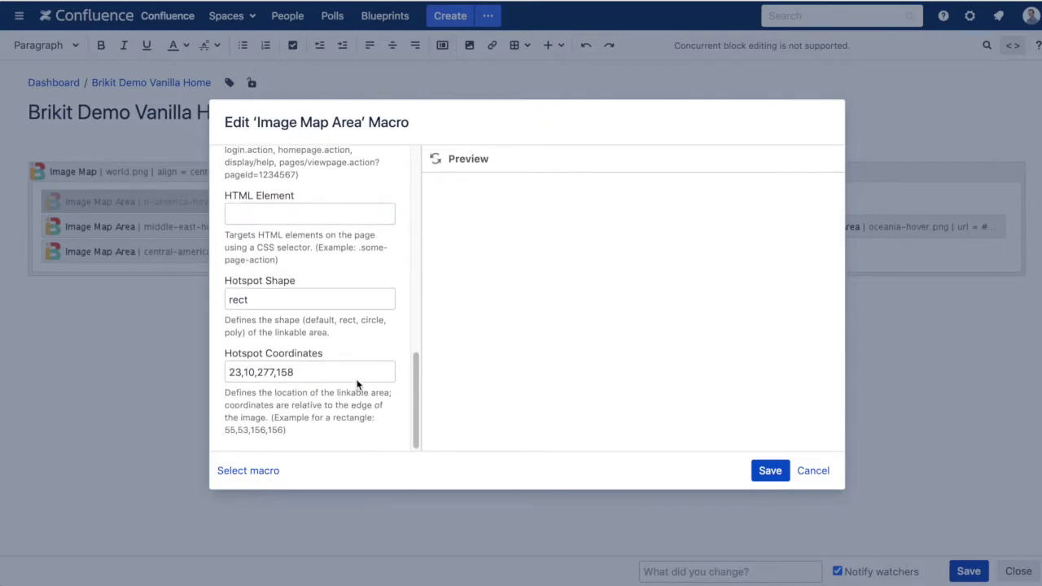
left_click(344, 300)
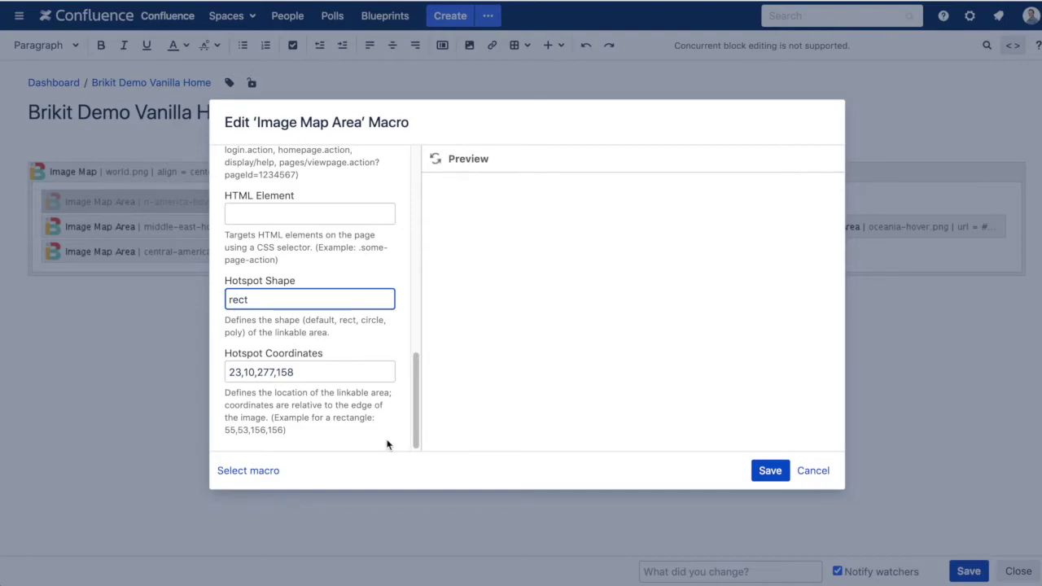
left_click(372, 369)
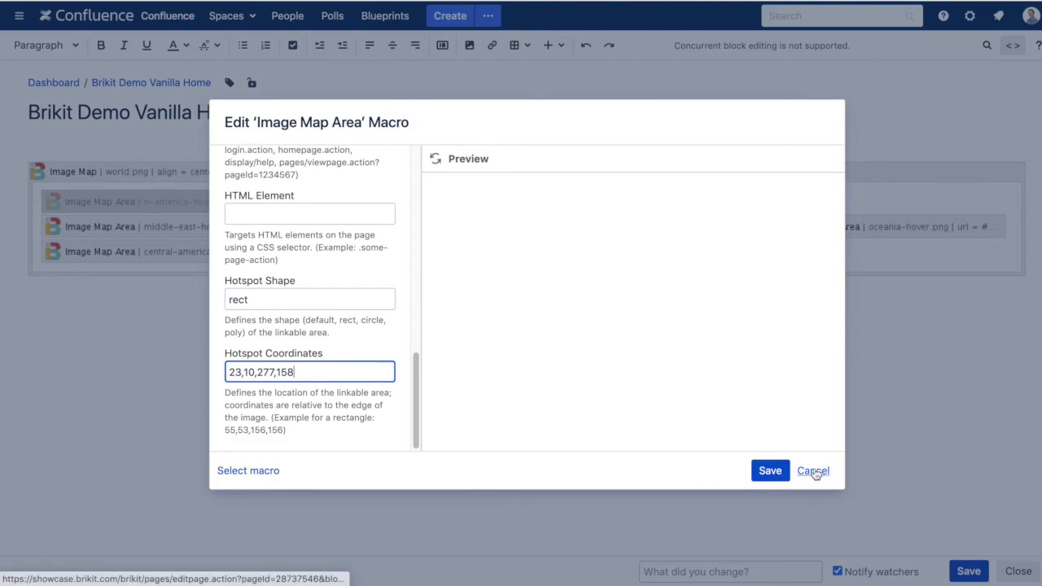
scroll(312, 361, "up", 5)
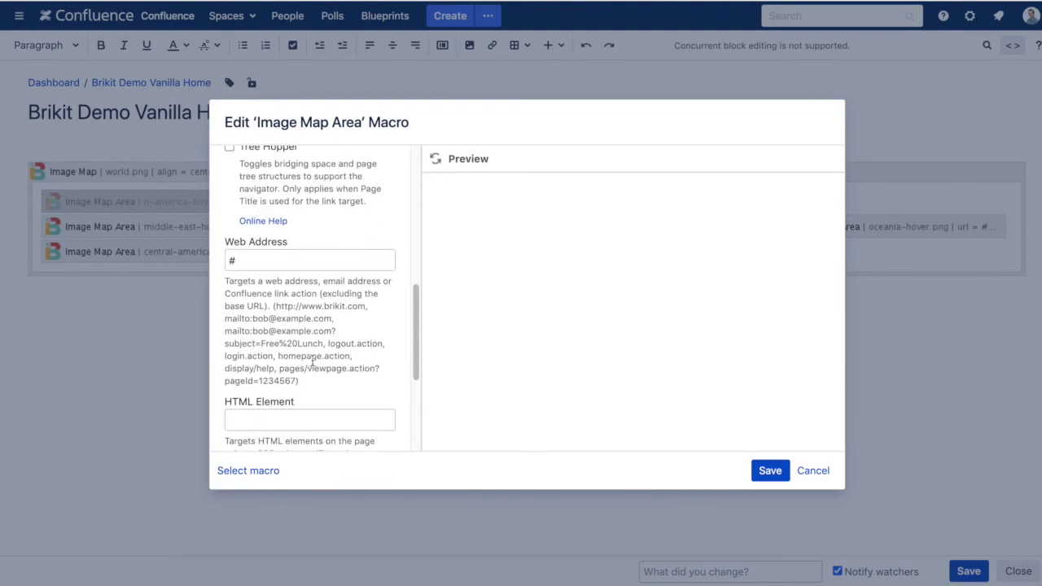
scroll(313, 362, "up", 2)
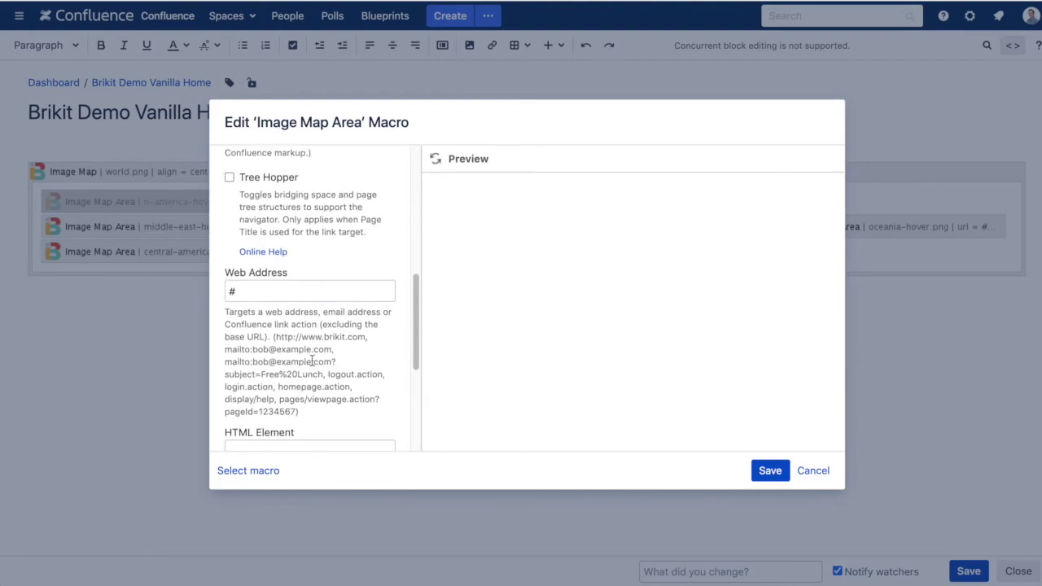
scroll(315, 365, "up", 1)
left_click(295, 324)
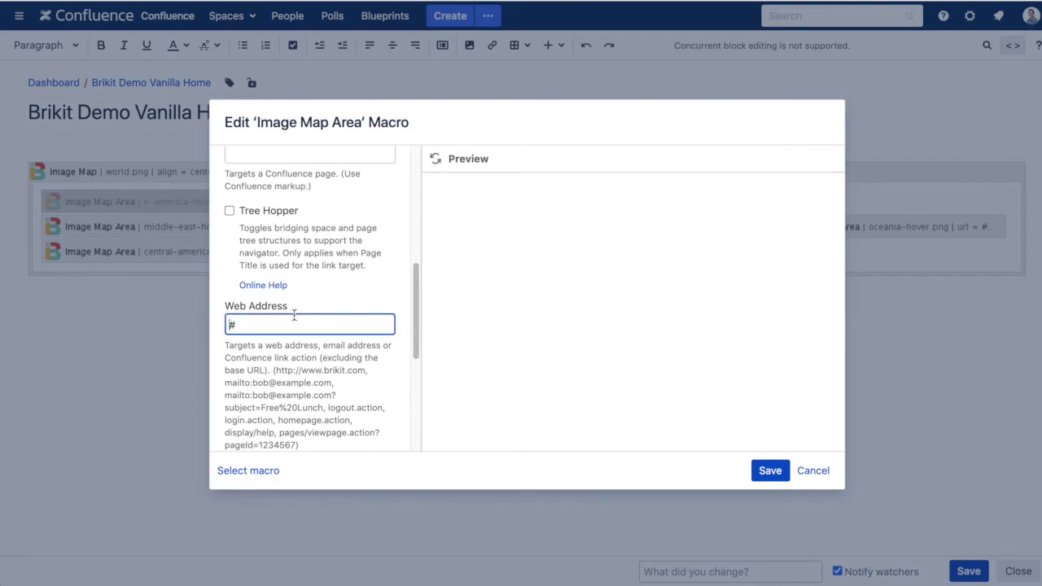
key("BackSpace")
type("www.brikit.com")
left_click(808, 473)
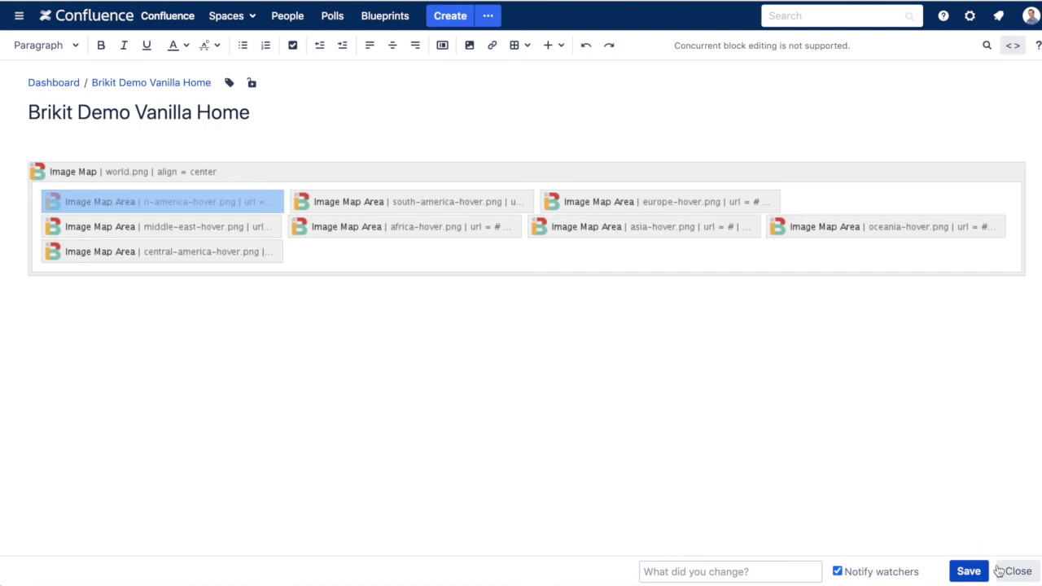